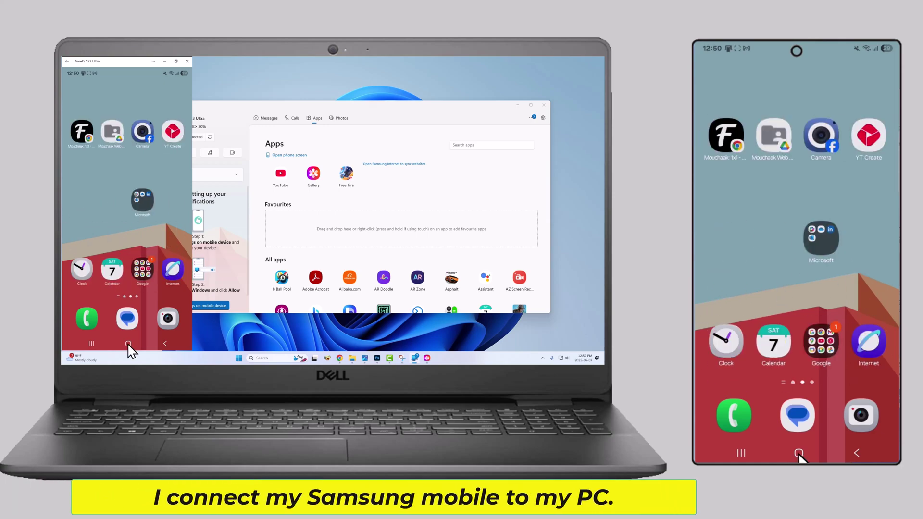
Browse the mirrored phone's app drawer, open Gallery, then return to the phone's home screen
{"action": "left_click_drag", "start_coordinate": [130, 351], "coordinate": [159, 231]}
{"action": "mouse_move", "coordinate": [173, 263]}
{"action": "left_mouse_down"}
{"action": "mouse_move", "coordinate": [96, 275]}
{"action": "mouse_move", "coordinate": [172, 275]}
{"action": "left_mouse_up"}
{"action": "left_click_drag", "start_coordinate": [97, 277], "coordinate": [168, 277]}
{"action": "left_click", "coordinate": [146, 186]}
{"action": "scroll", "coordinate": [153, 261], "scroll_direction": "down", "scroll_amount": 5}
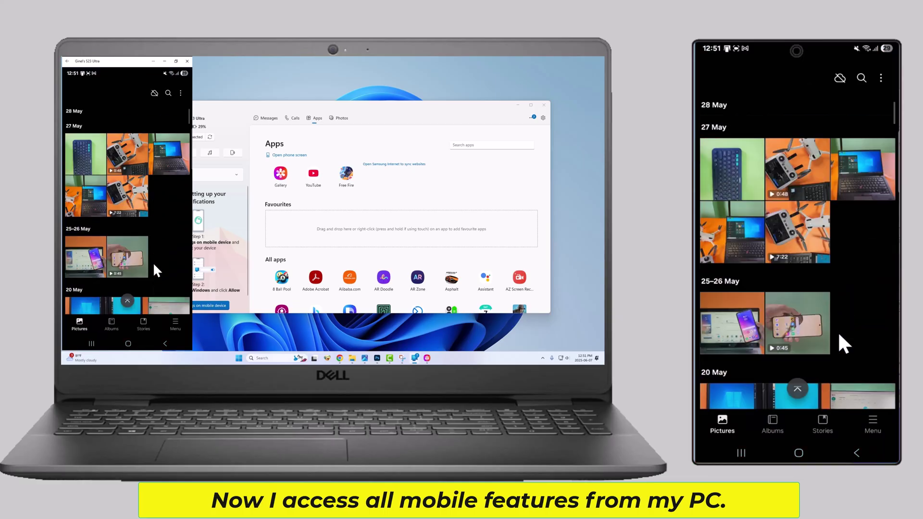
{"action": "scroll", "coordinate": [153, 261], "scroll_direction": "up", "scroll_amount": 10}
{"action": "left_click", "coordinate": [165, 344]}
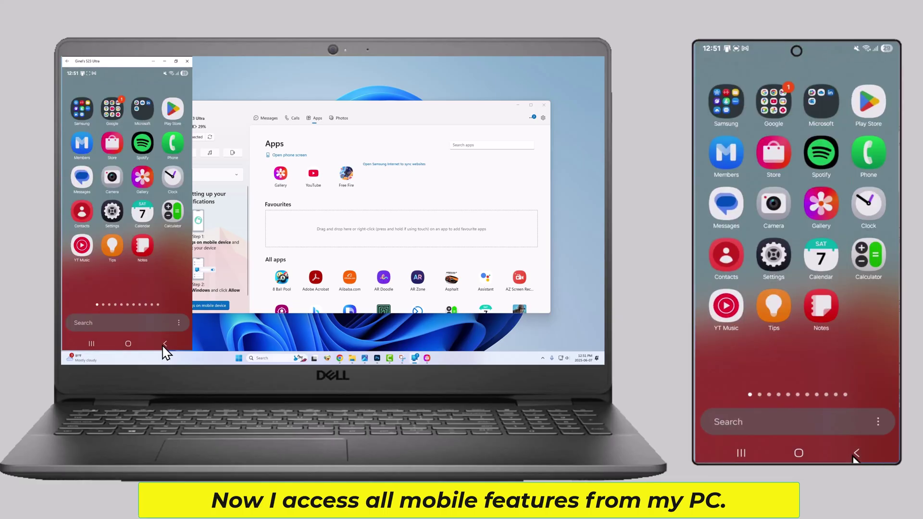
{"action": "left_click", "coordinate": [127, 344]}
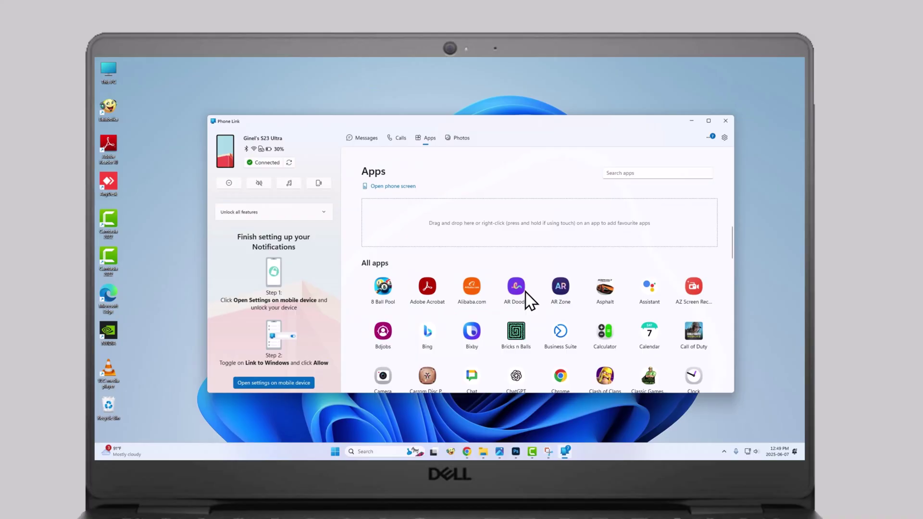
Start calling setup on the Calls page with Get started, then go back to the Apps list
{"action": "scroll", "coordinate": [525, 291], "scroll_direction": "down", "scroll_amount": 5}
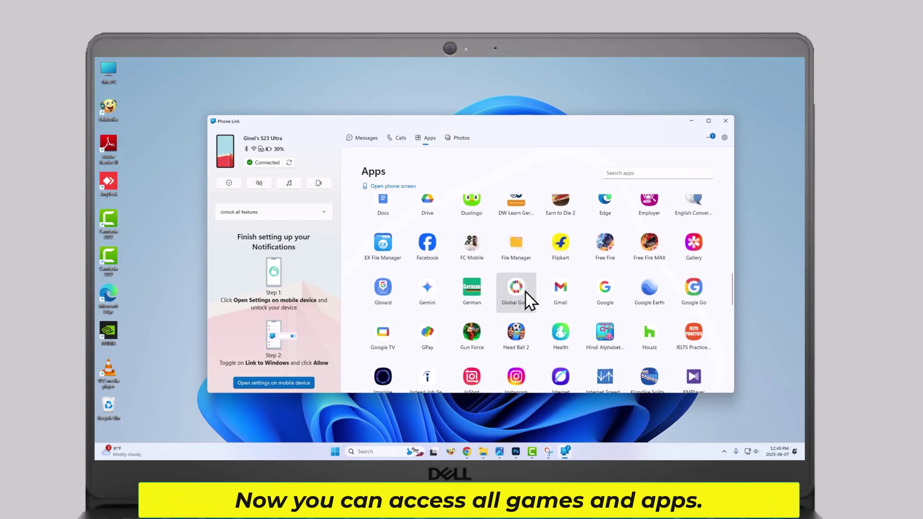
{"action": "scroll", "coordinate": [528, 300], "scroll_direction": "down", "scroll_amount": 3}
{"action": "scroll", "coordinate": [529, 300], "scroll_direction": "up", "scroll_amount": 10}
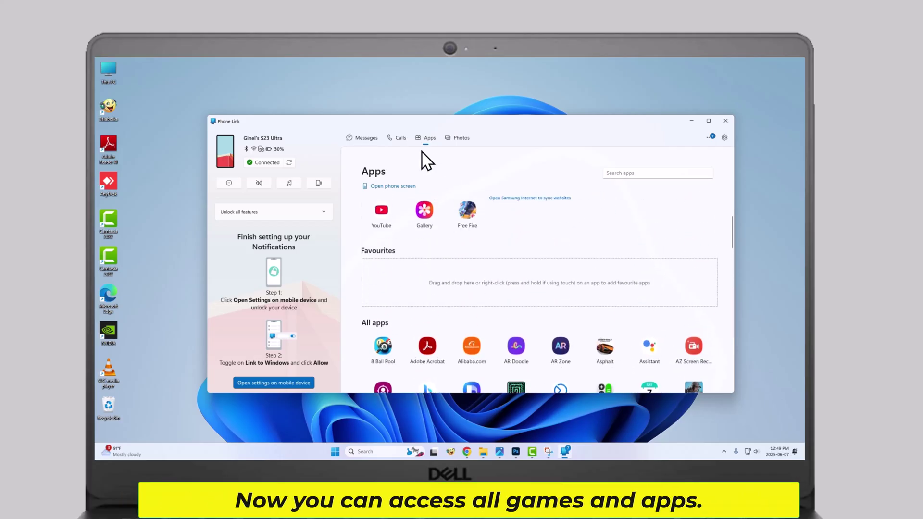
{"action": "left_click", "coordinate": [400, 138]}
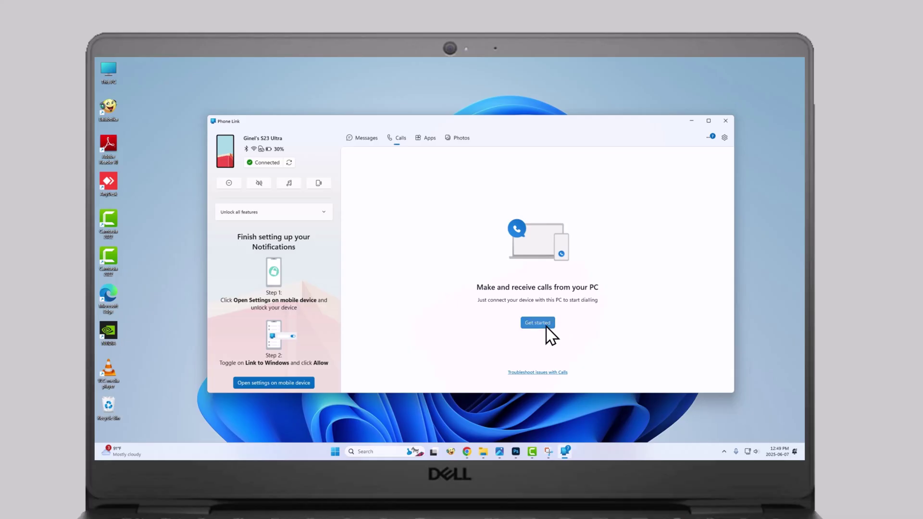
{"action": "left_click", "coordinate": [546, 326]}
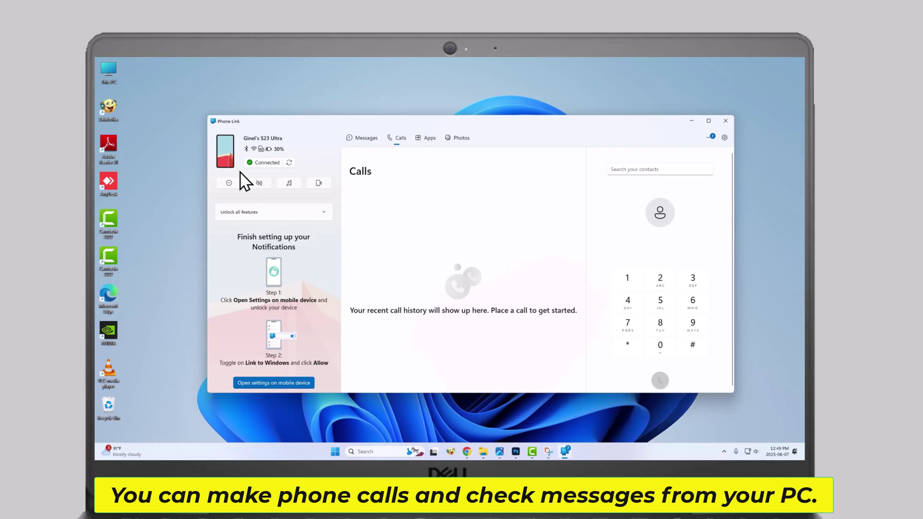
{"action": "left_click", "coordinate": [429, 139]}
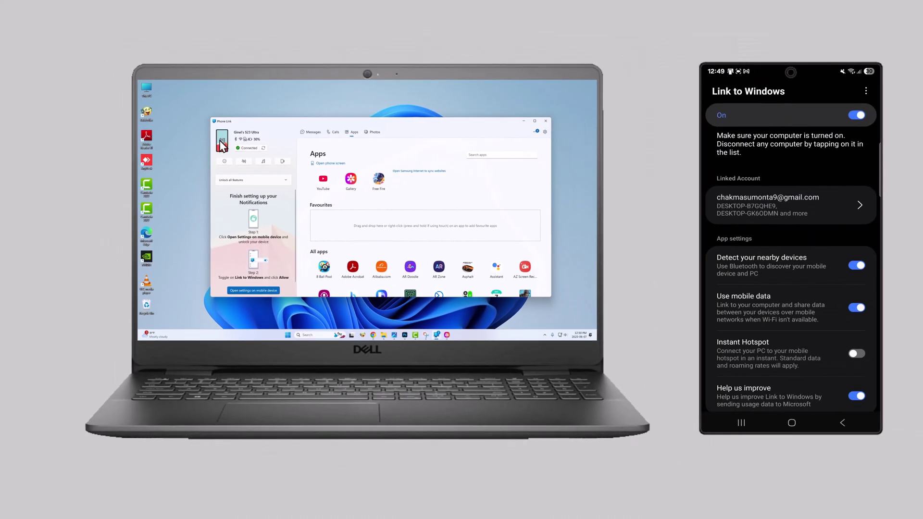
Mirror the phone screen in a maximized window and go to the phone's home screen
{"action": "left_click", "coordinate": [221, 143]}
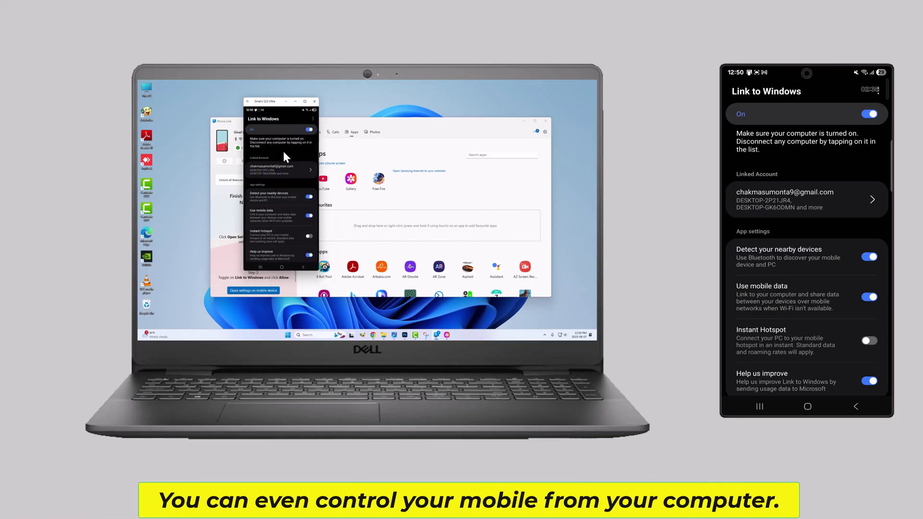
{"action": "left_click", "coordinate": [304, 101]}
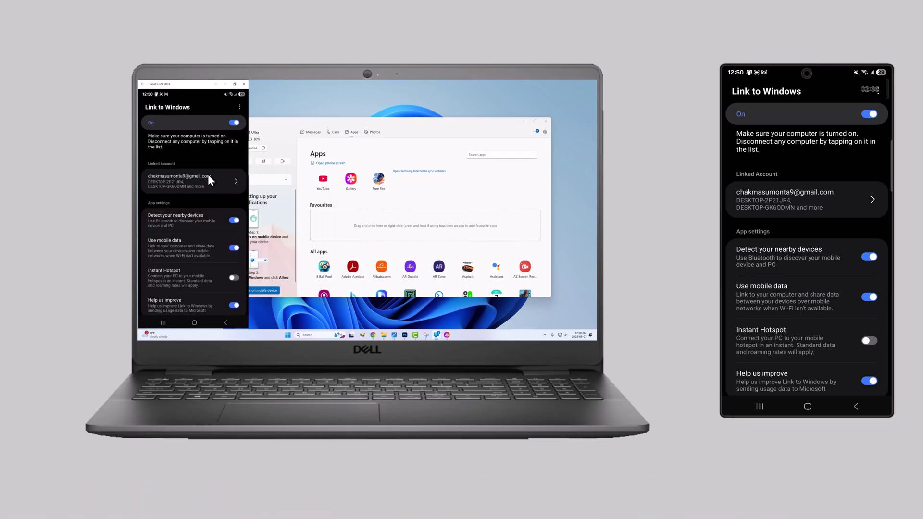
{"action": "left_click", "coordinate": [195, 322]}
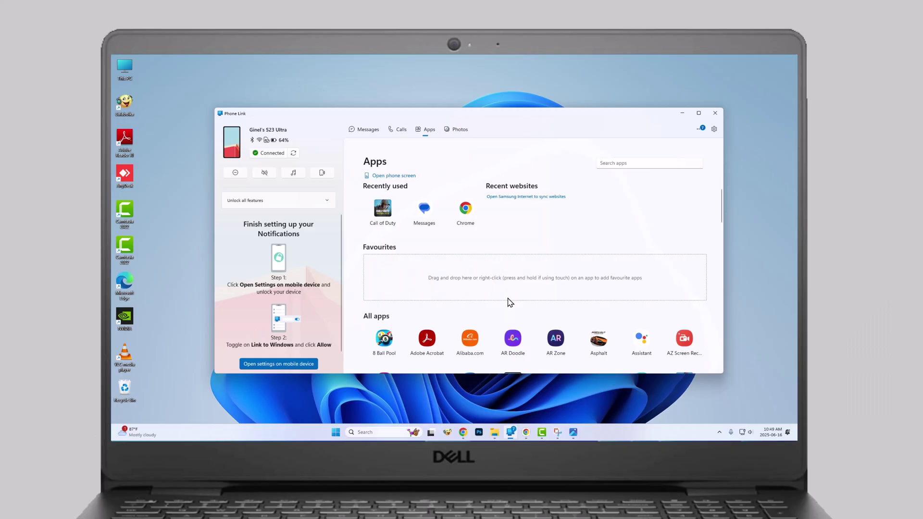
Launch Call of Duty from Recently used, then view the Messages and Photos pages
{"action": "scroll", "coordinate": [510, 302], "scroll_direction": "down", "scroll_amount": 2}
{"action": "left_click", "coordinate": [382, 218]}
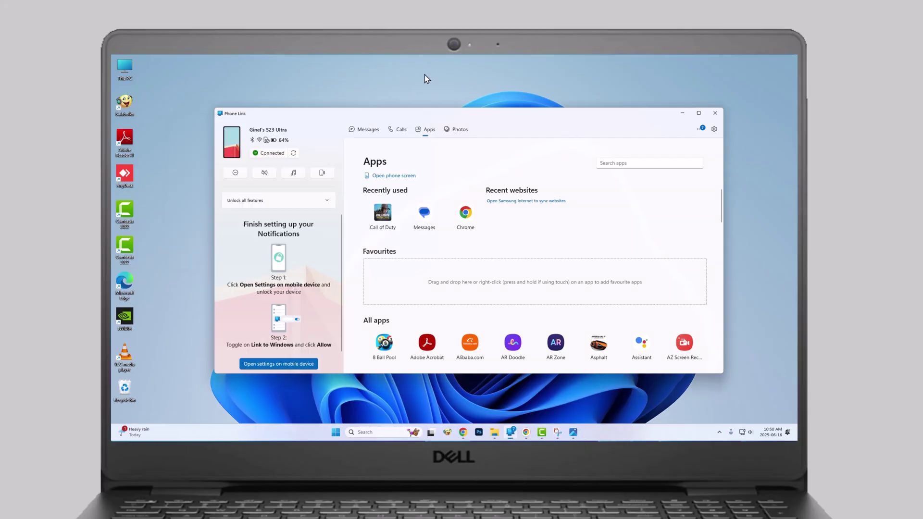
{"action": "left_click", "coordinate": [364, 130]}
{"action": "left_click", "coordinate": [457, 129]}
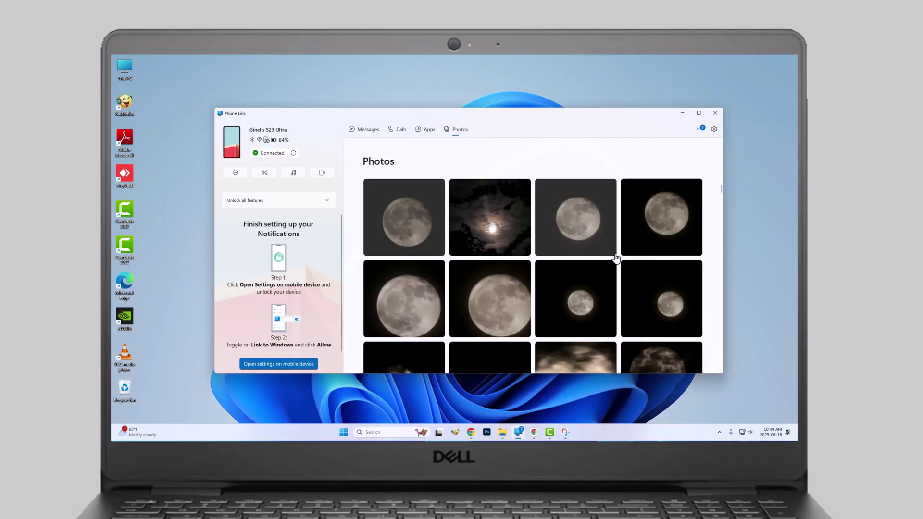
Open a moon photo in the viewer and copy it to the clipboard
{"action": "left_click", "coordinate": [483, 308]}
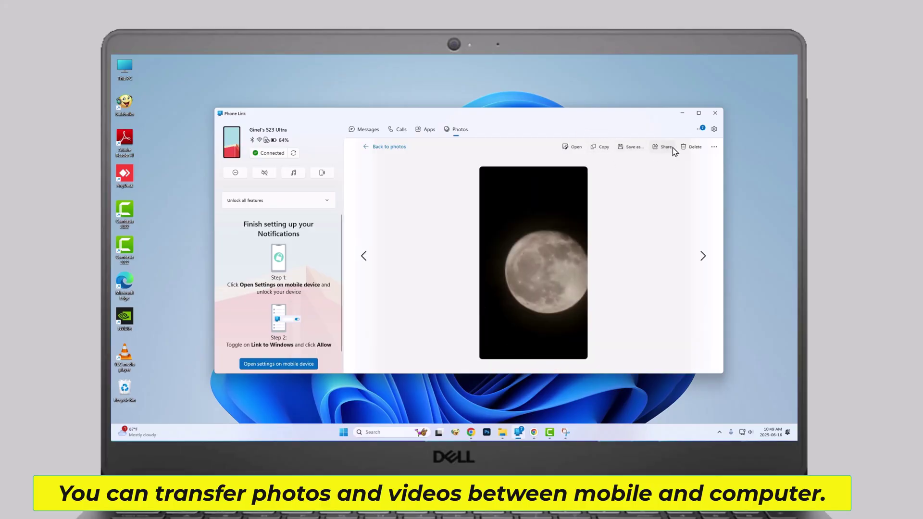
{"action": "left_click", "coordinate": [600, 150]}
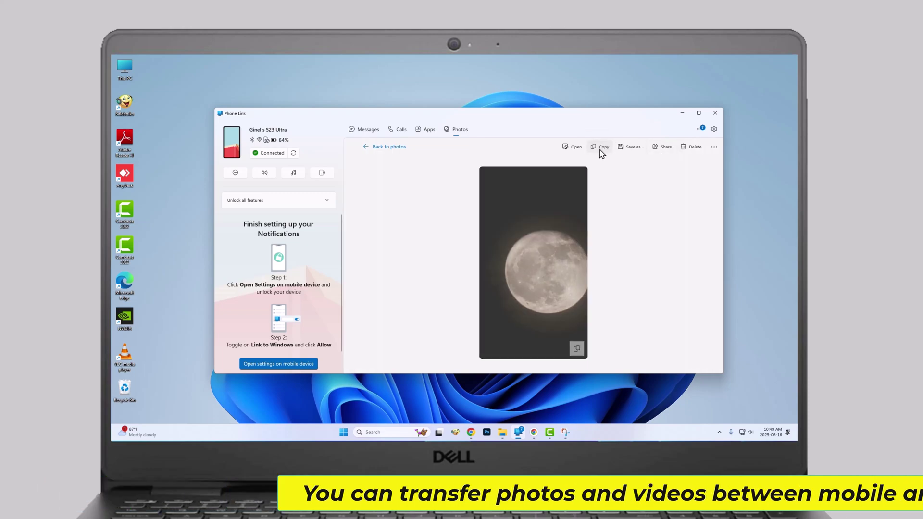
Paste the moon photo into New Volume (E:) > photos and check it opens
{"action": "double_click", "coordinate": [123, 74]}
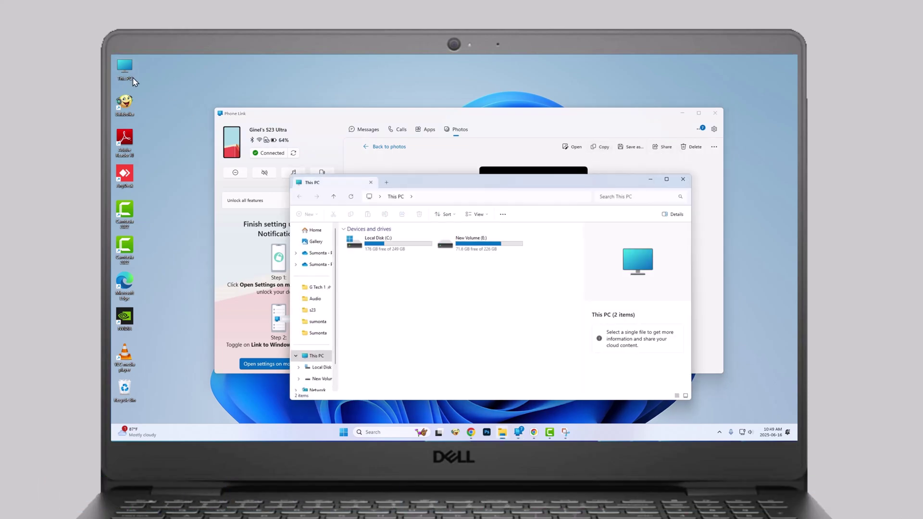
{"action": "double_click", "coordinate": [484, 241]}
{"action": "double_click", "coordinate": [455, 315]}
{"action": "key", "text": "ctrl+v"}
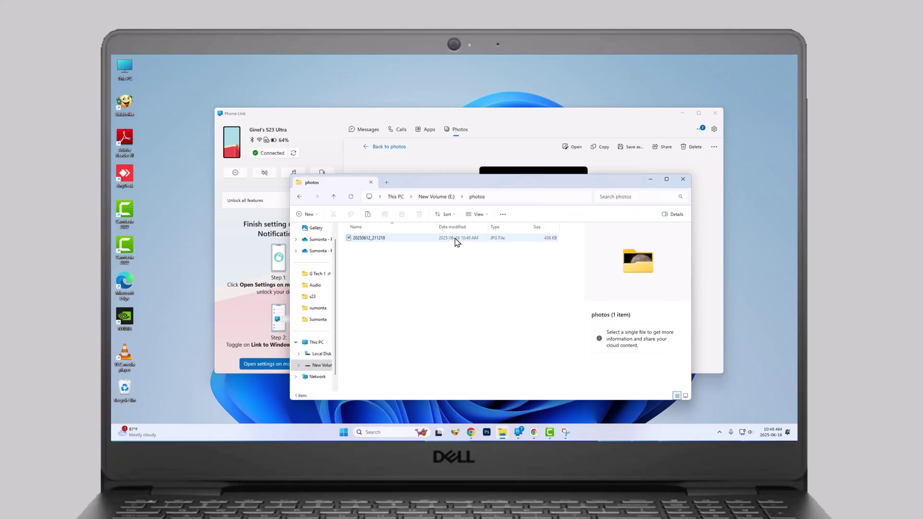
{"action": "double_click", "coordinate": [456, 240]}
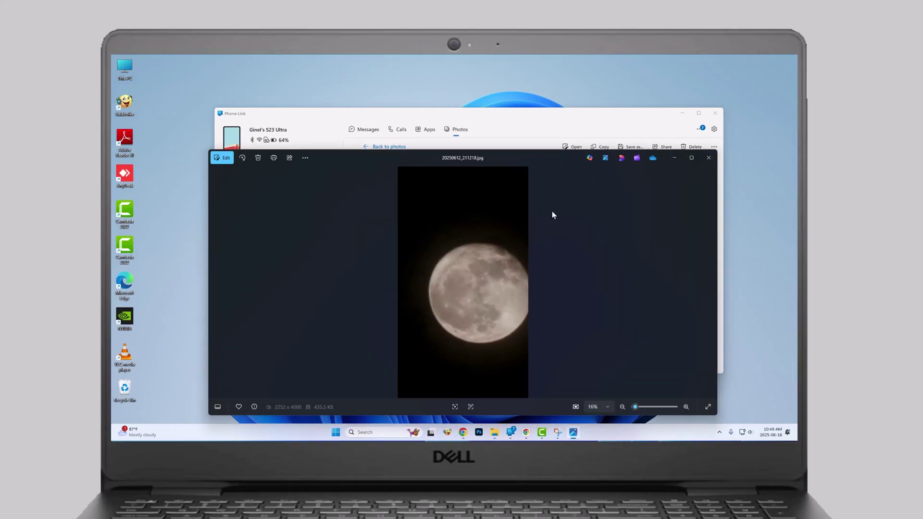
{"action": "left_click", "coordinate": [674, 159]}
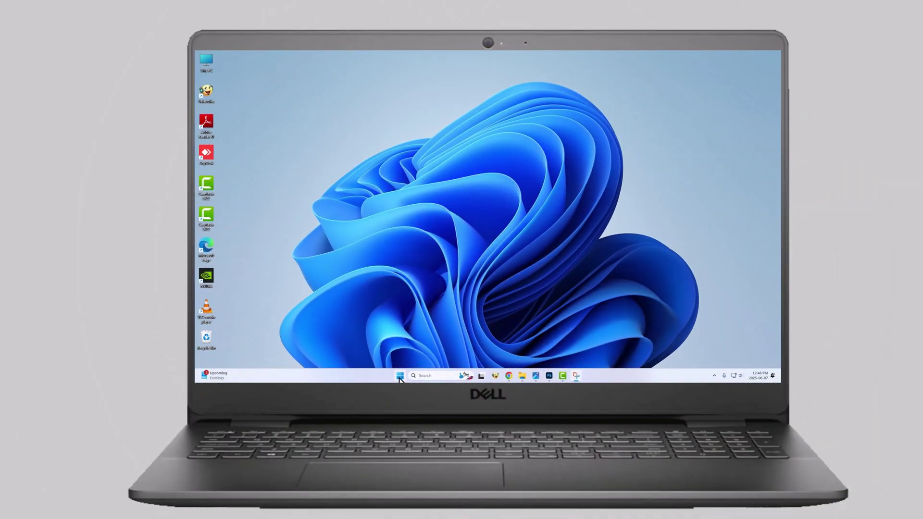
Search 'phone' from the Start menu and launch Phone Link
{"action": "left_click", "coordinate": [400, 376]}
{"action": "left_click", "coordinate": [462, 157]}
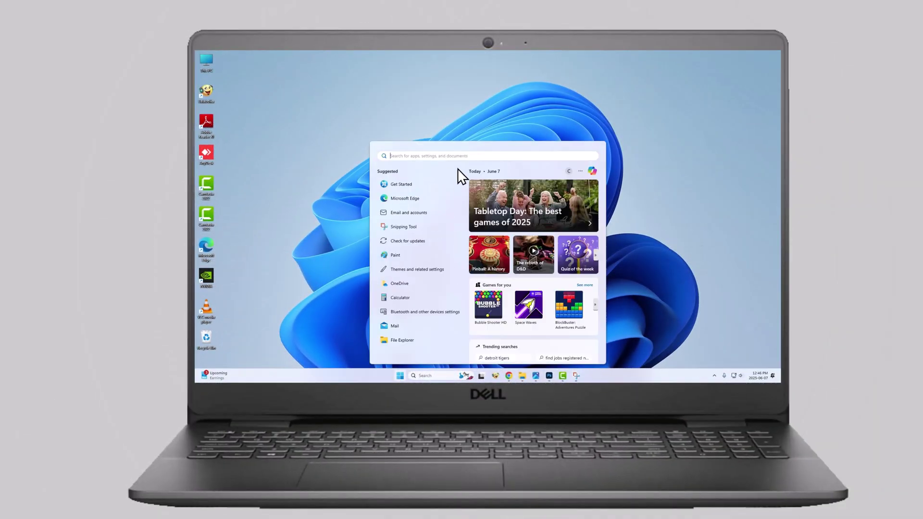
{"action": "type", "text": "phone"}
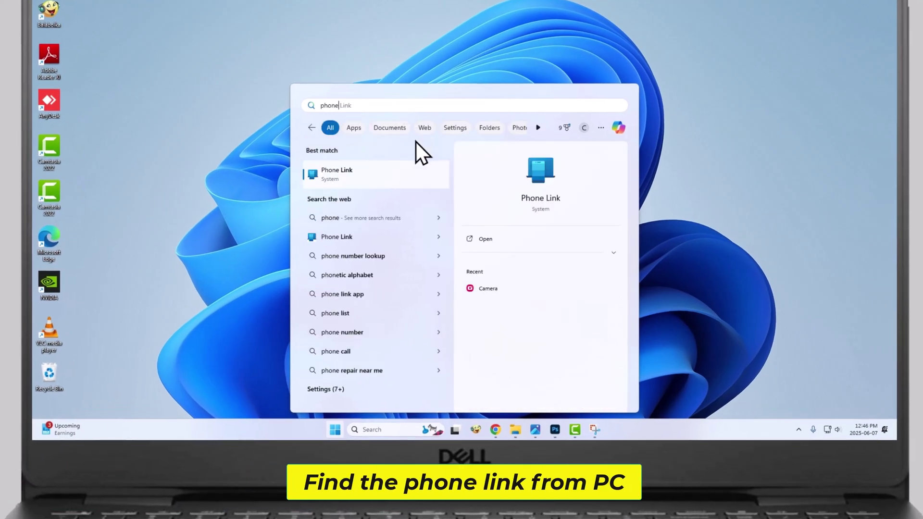
{"action": "left_click", "coordinate": [393, 175]}
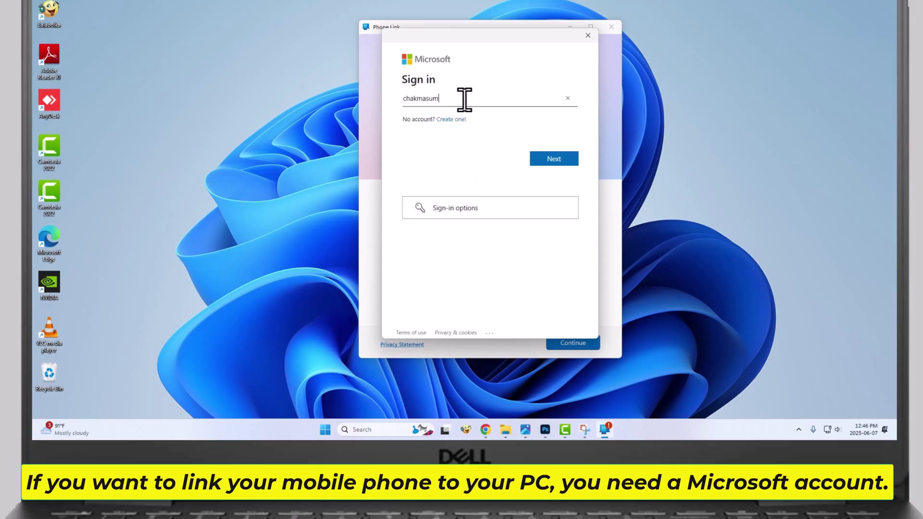
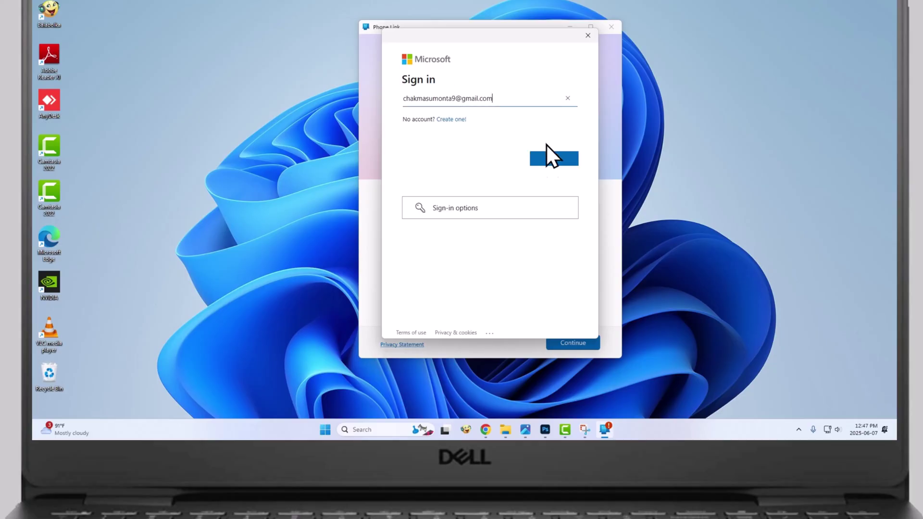
Sign in to Phone Link with the Microsoft account e-mail and password
{"action": "left_click", "coordinate": [553, 159]}
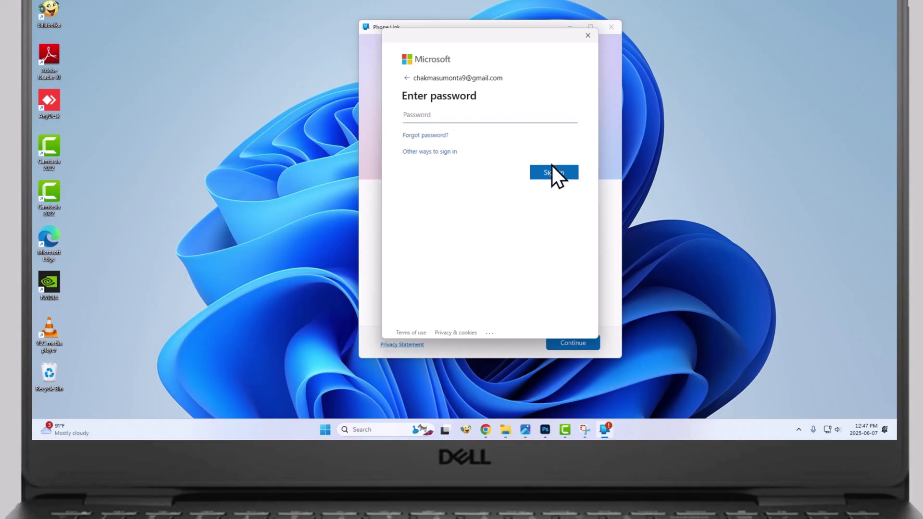
{"action": "type", "text": "*********"}
{"action": "key", "text": "Return"}
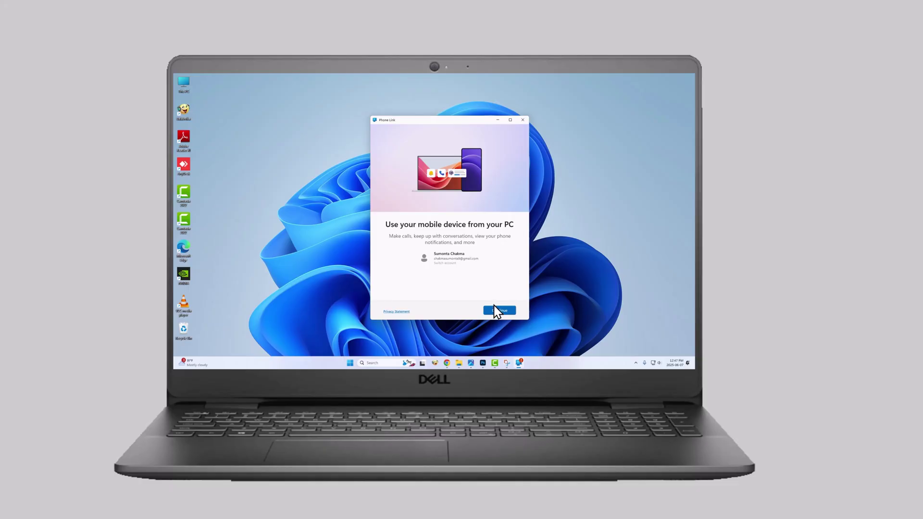
Continue past the welcome page and choose Android to show the linking QR code
{"action": "left_click", "coordinate": [496, 311]}
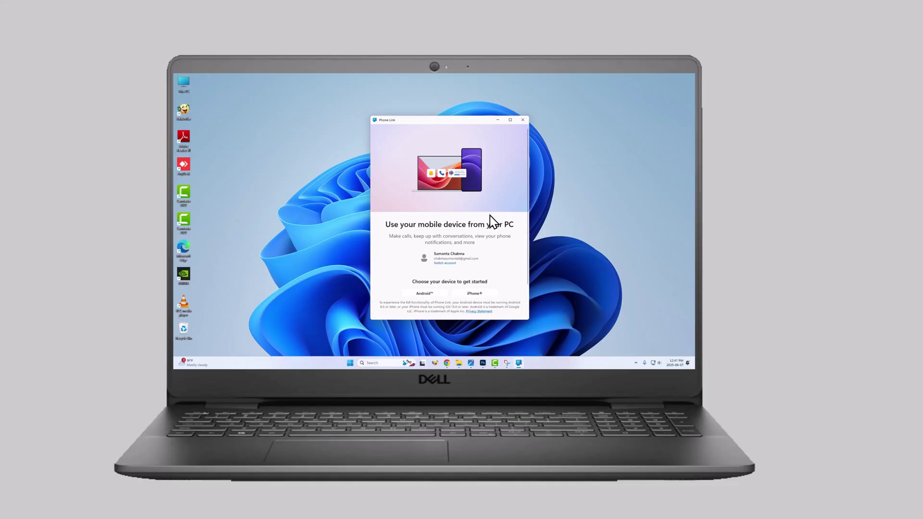
{"action": "left_click", "coordinate": [437, 302]}
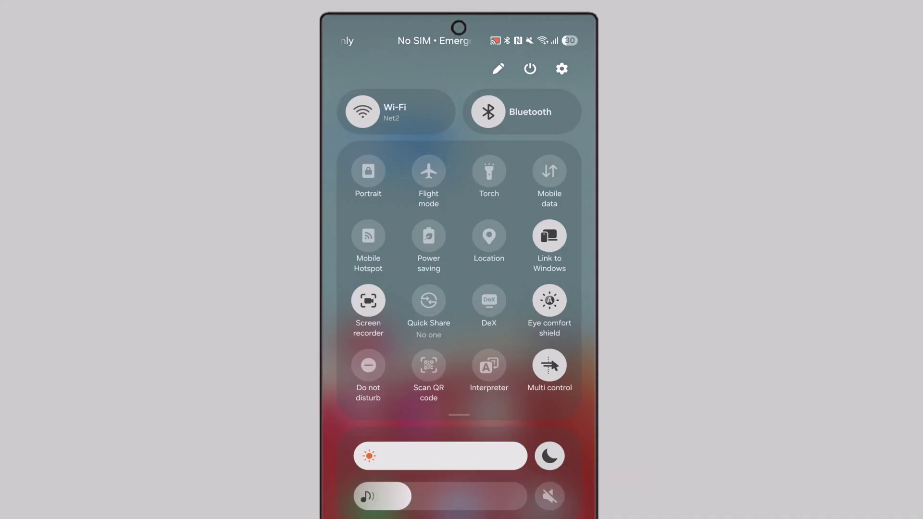
Launch Link to Windows on the phone and sign in using the PC's QR code
{"action": "left_click", "coordinate": [549, 236]}
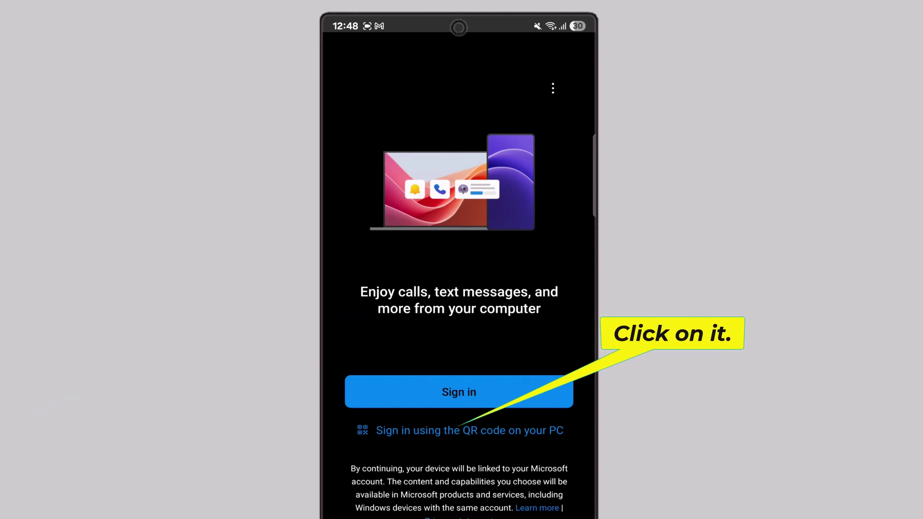
{"action": "left_click", "coordinate": [534, 431]}
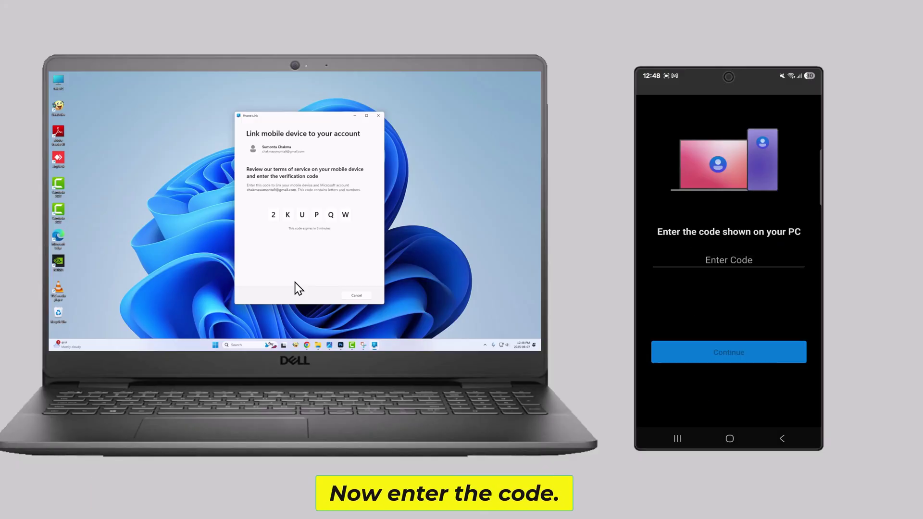
Enter the verification code shown on the PC into the phone and submit it
{"action": "left_click", "coordinate": [758, 267]}
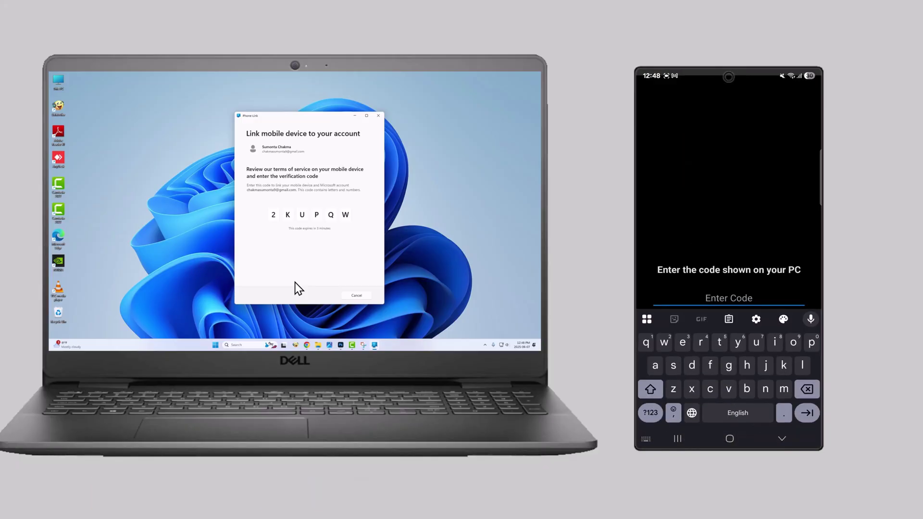
{"action": "type", "text": "2"}
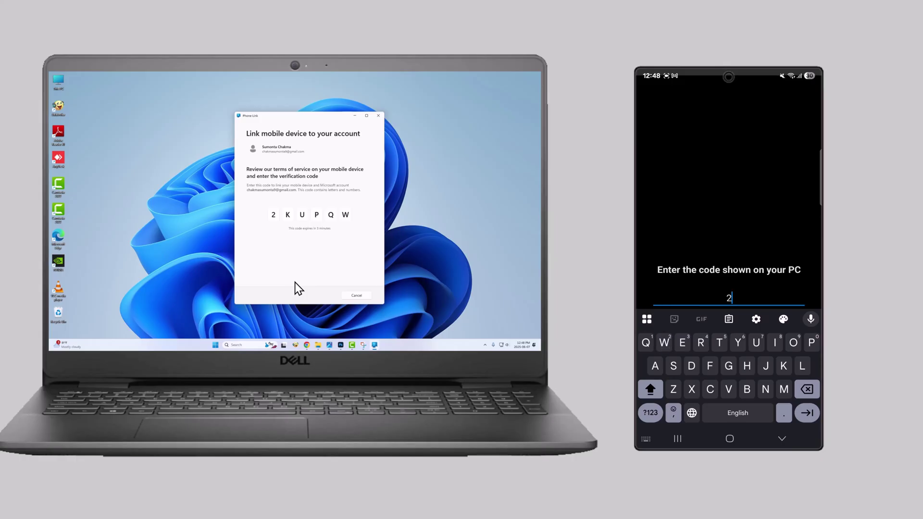
{"action": "type", "text": "KU"}
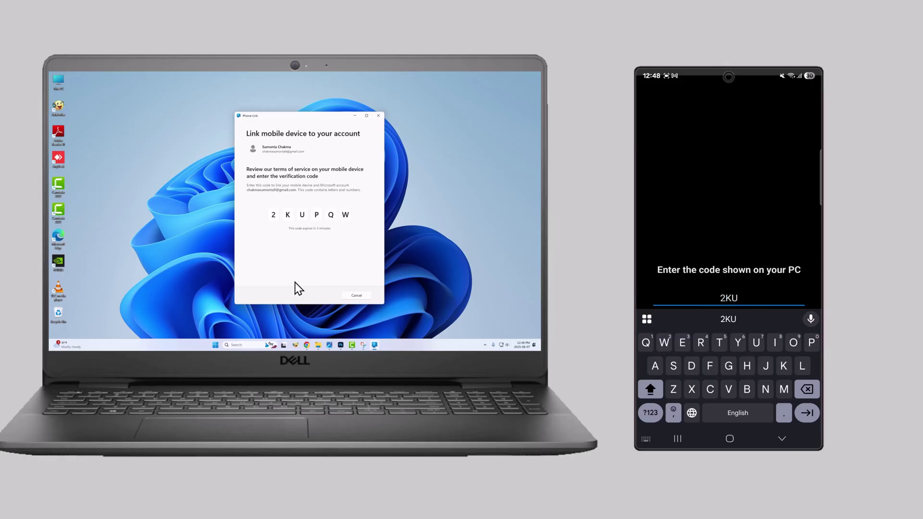
{"action": "type", "text": "KUPQW"}
{"action": "left_click", "coordinate": [782, 439]}
{"action": "left_click", "coordinate": [784, 356]}
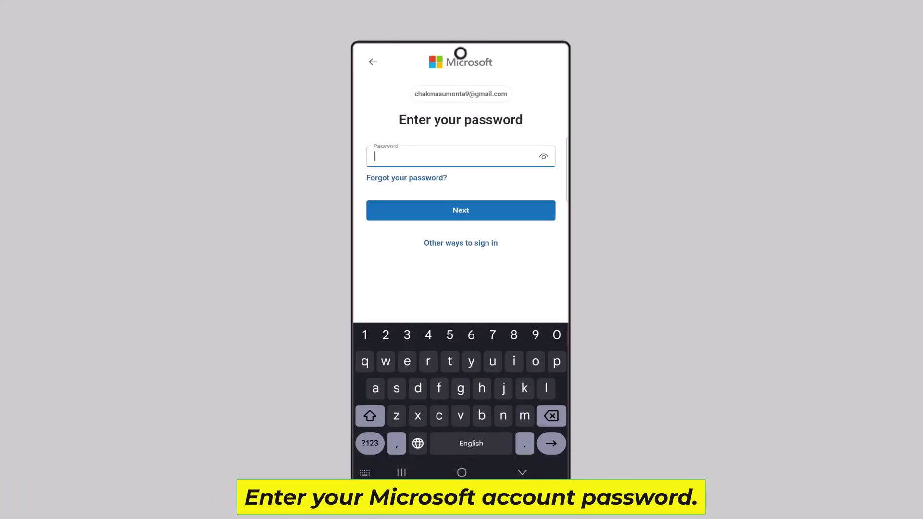
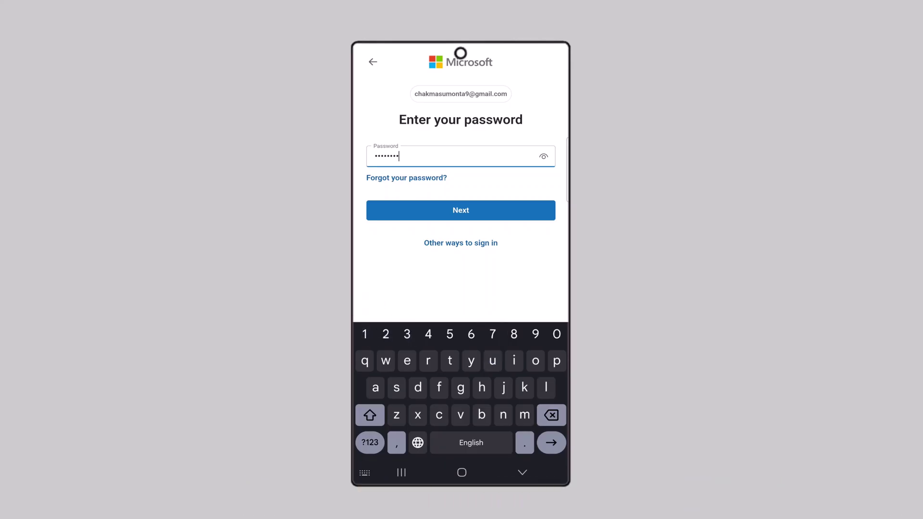
Enter the Microsoft account password on the phone and confirm it so the phone links to the PC
{"action": "left_click", "coordinate": [370, 442]}
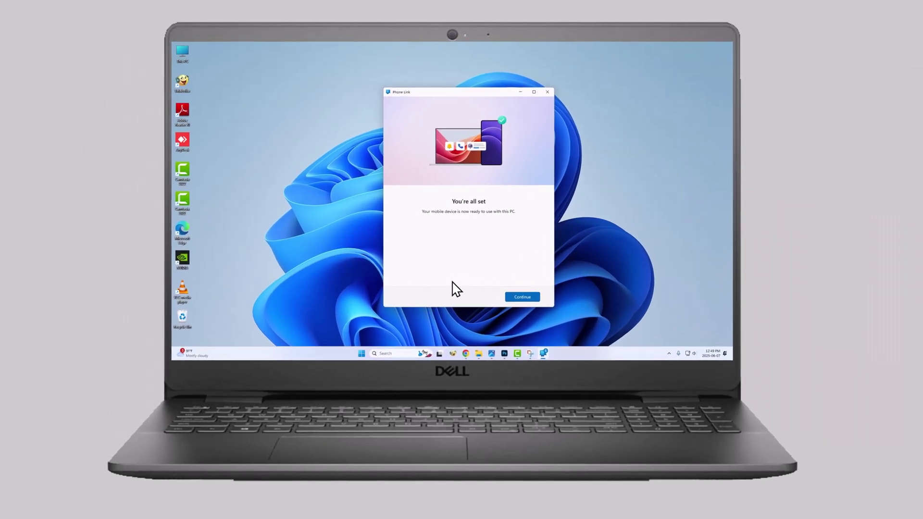
Get past Phone Link's Continue, Get started and Skip screens, then browse the phone's Photos gallery
{"action": "left_click", "coordinate": [526, 296]}
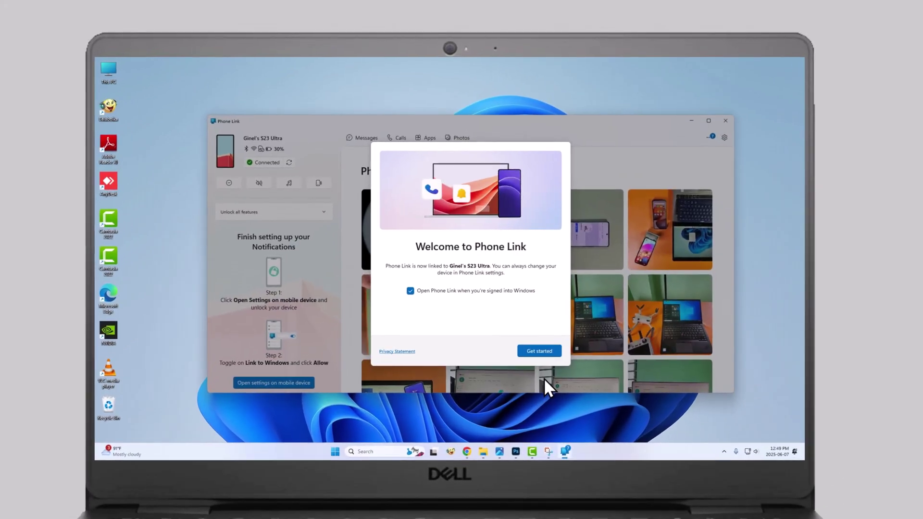
{"action": "left_click", "coordinate": [533, 353]}
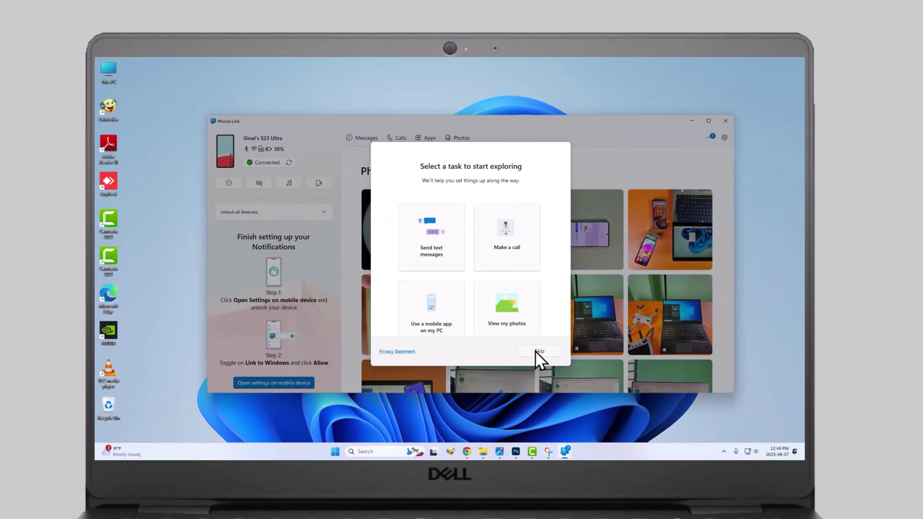
{"action": "left_click", "coordinate": [538, 351]}
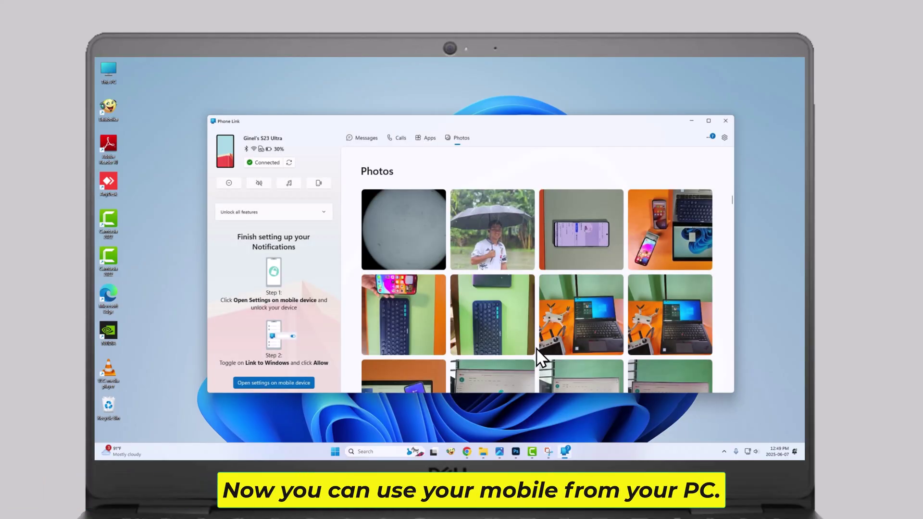
{"action": "scroll", "coordinate": [492, 308], "scroll_direction": "down", "scroll_amount": 5}
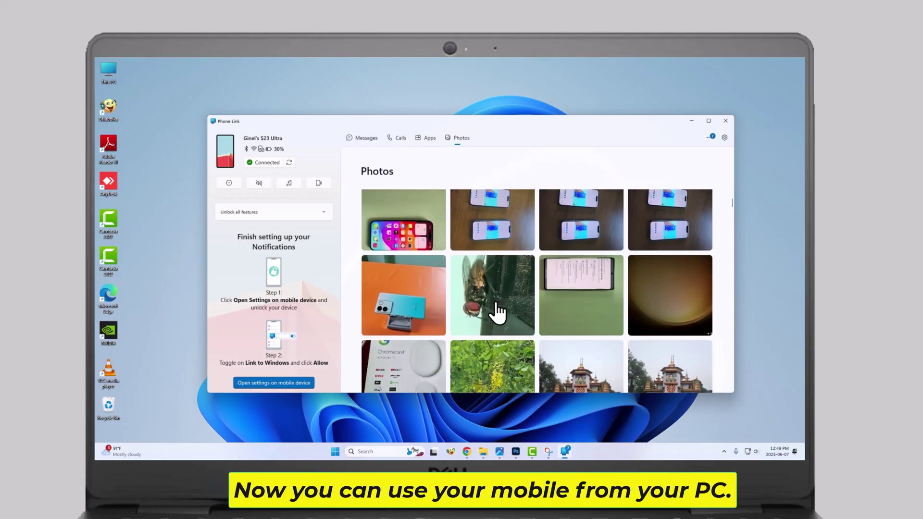